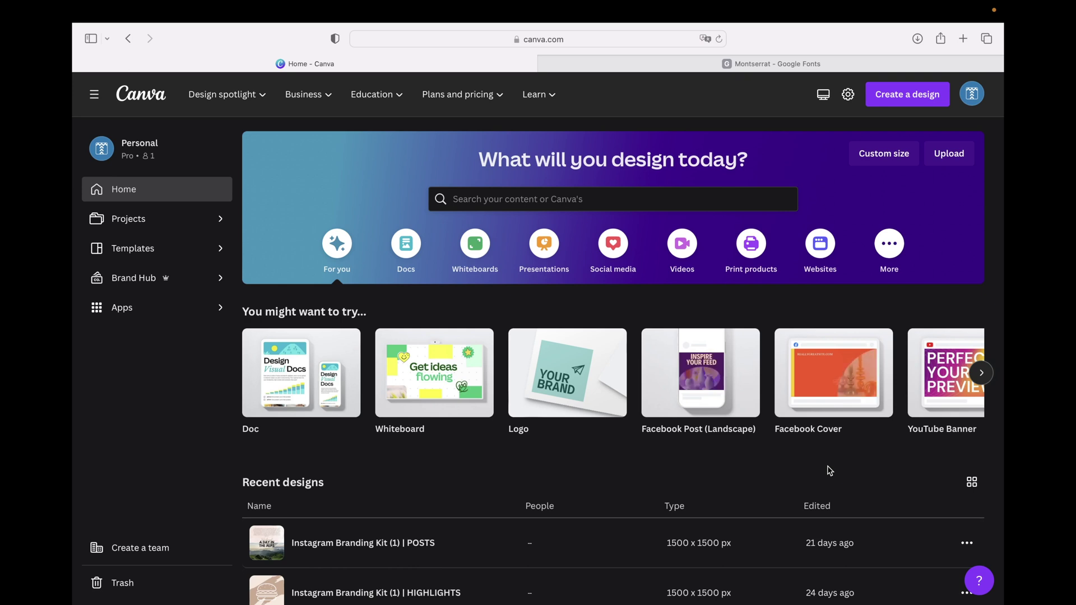
Step: Open the Untitled Brand Kit from the Brand Hub
mouse_move(552, 406)
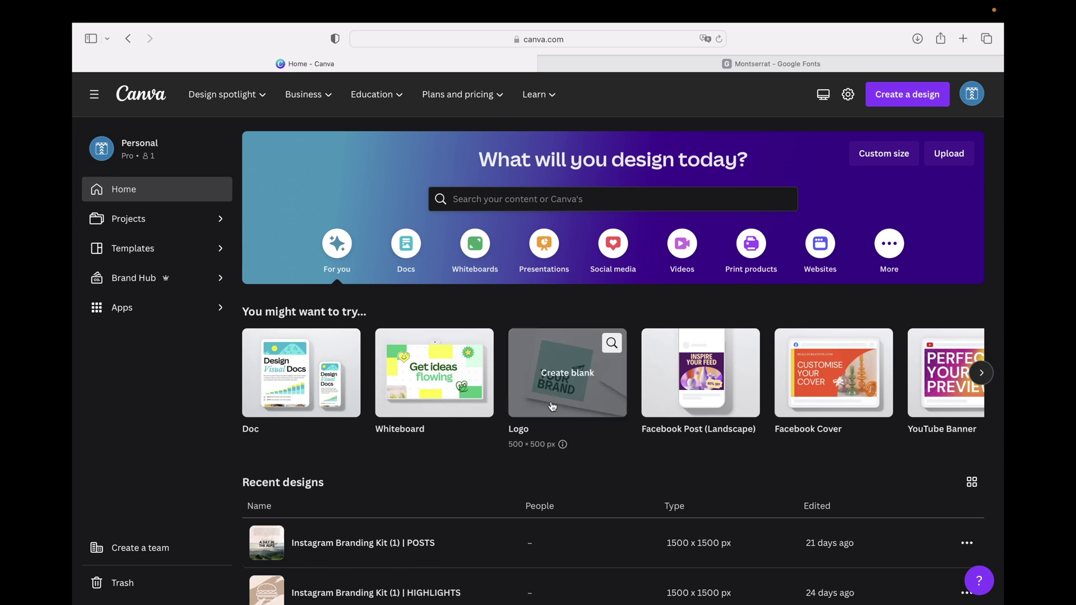
click(150, 278)
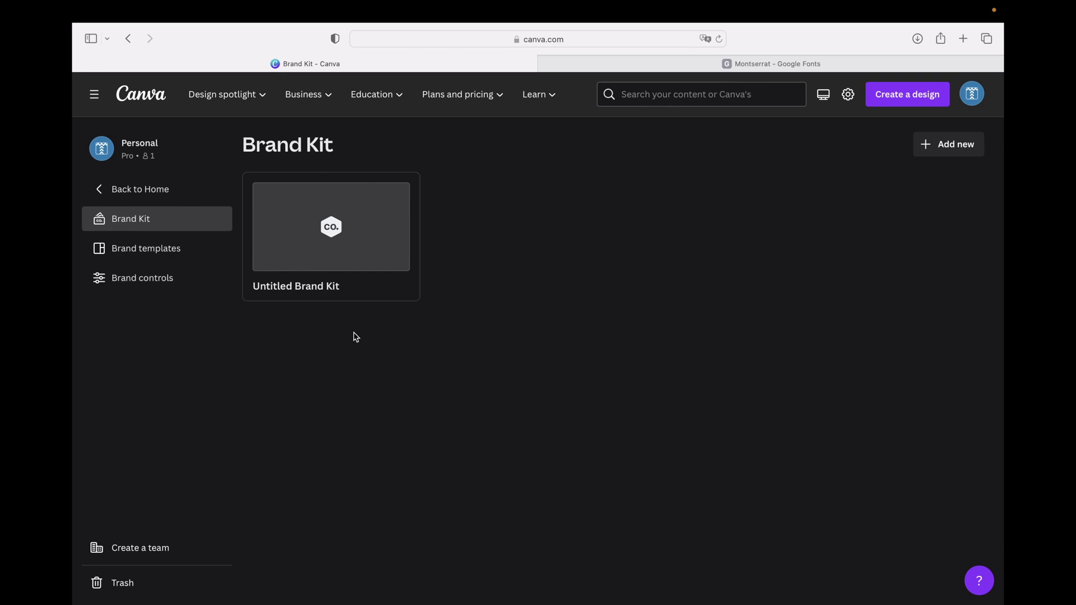
click(357, 283)
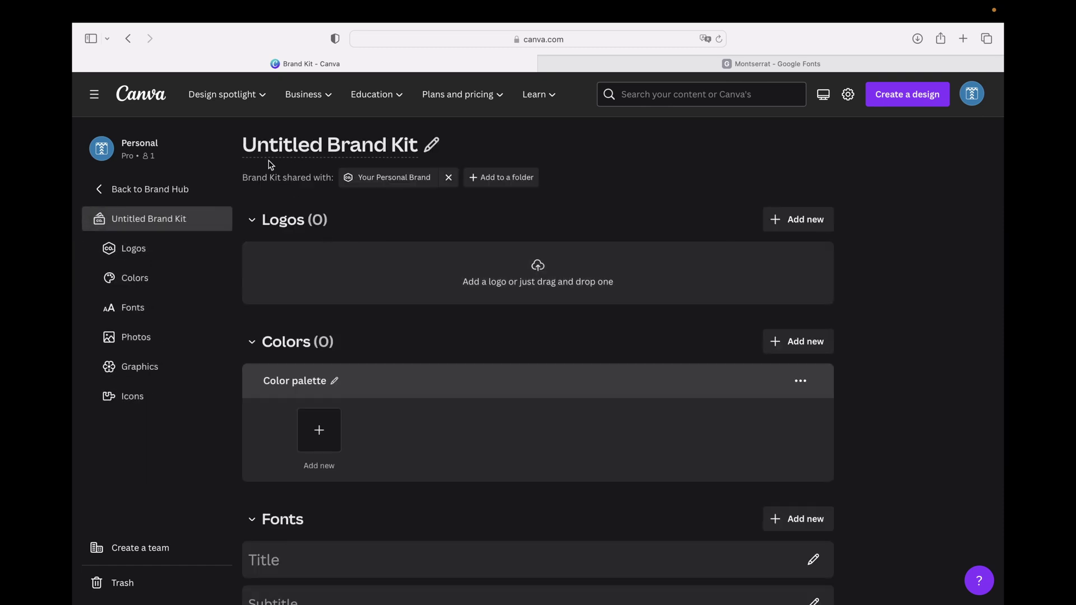
click(100, 187)
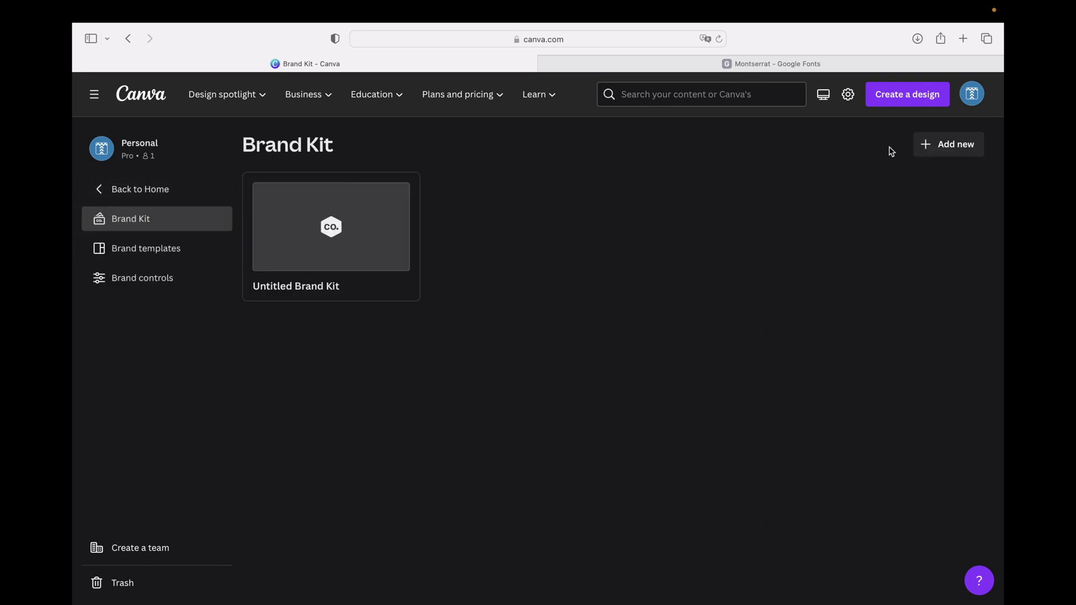
click(347, 255)
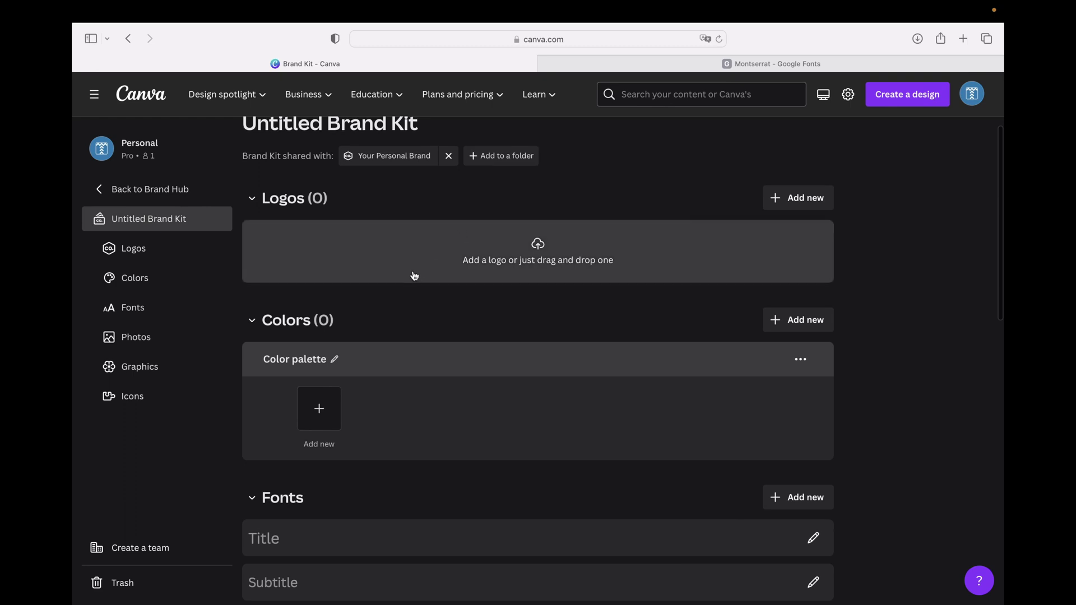
Step: Check the Montserrat font page on Google Fonts and return to the brand kit
scroll(413, 276, down, 5)
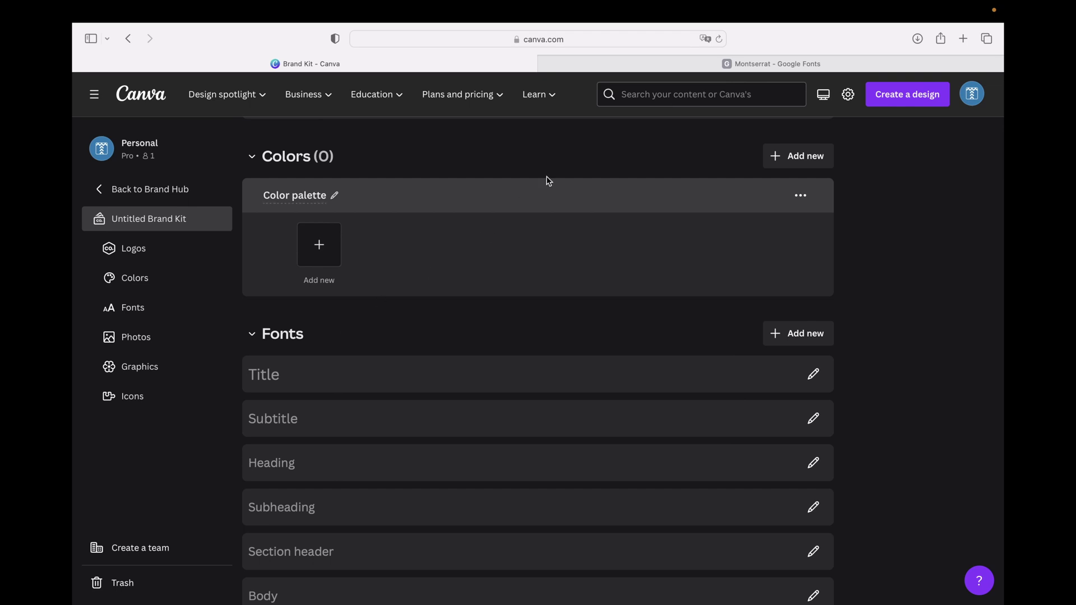
click(591, 68)
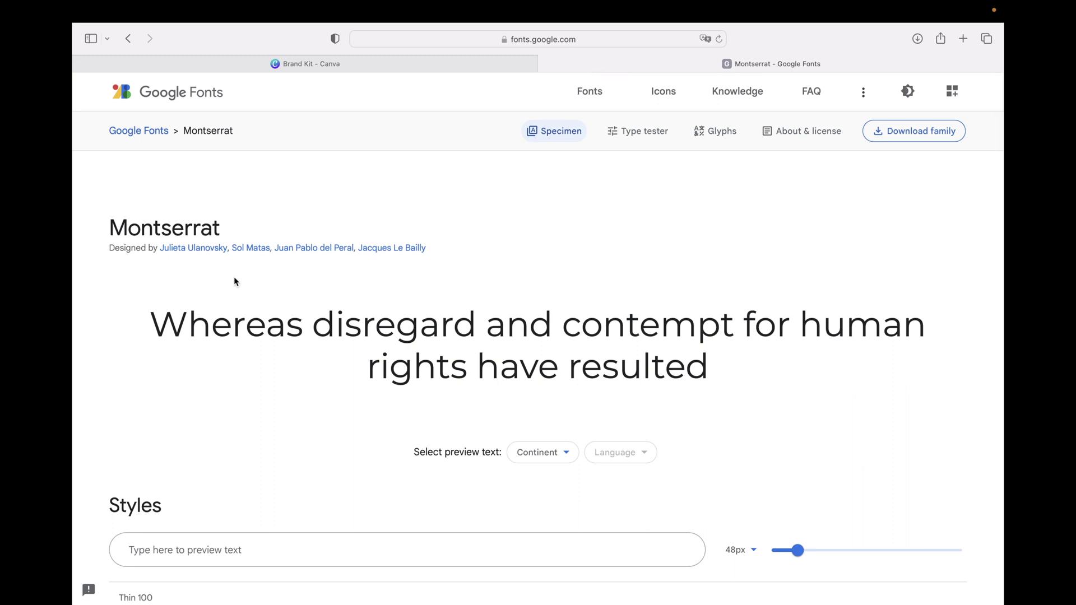
click(500, 58)
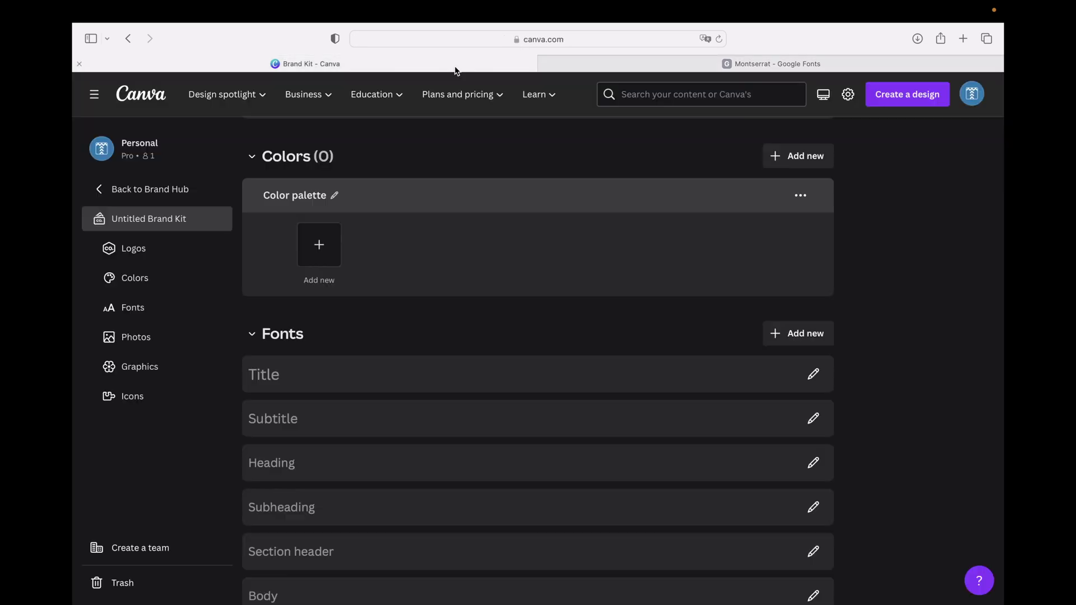
Step: Upload Montserrat-VariableFont_wght.ttf to the brand kit's fonts and confirm the right to use it
scroll(443, 404, down, 1)
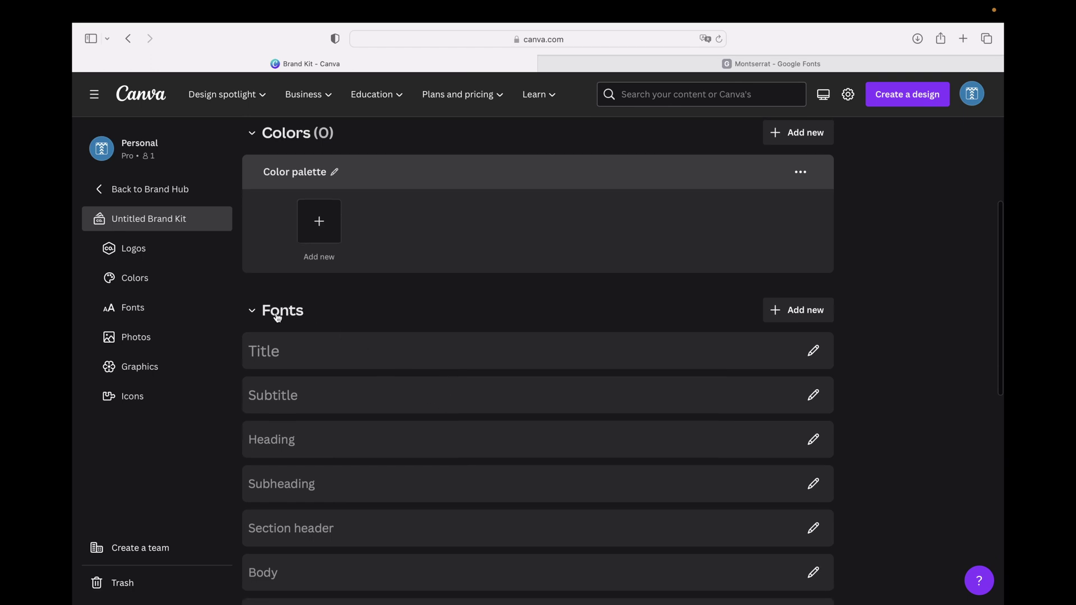
click(776, 310)
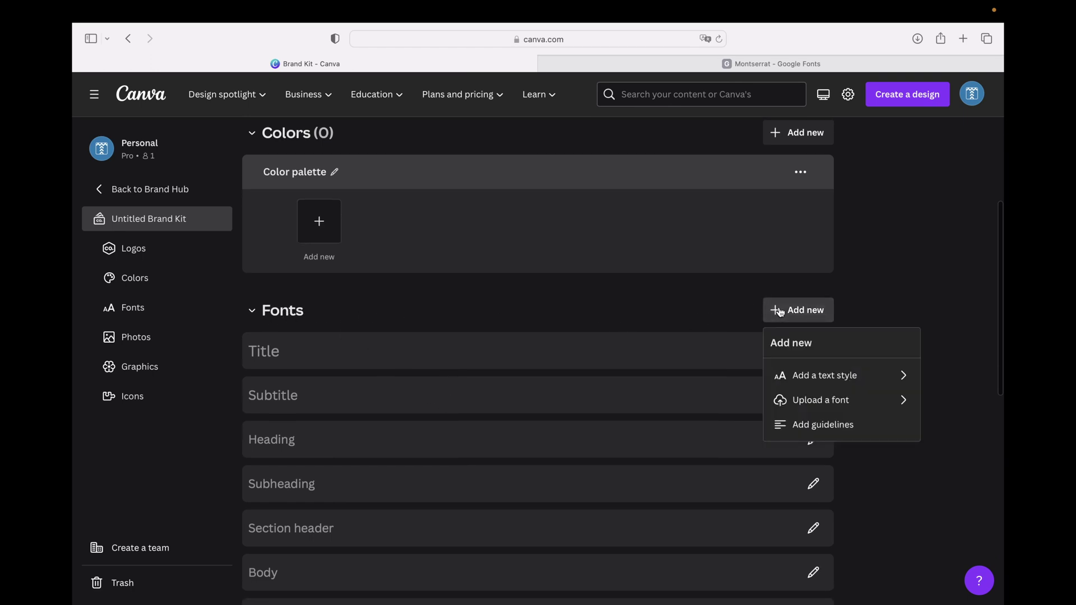
click(816, 400)
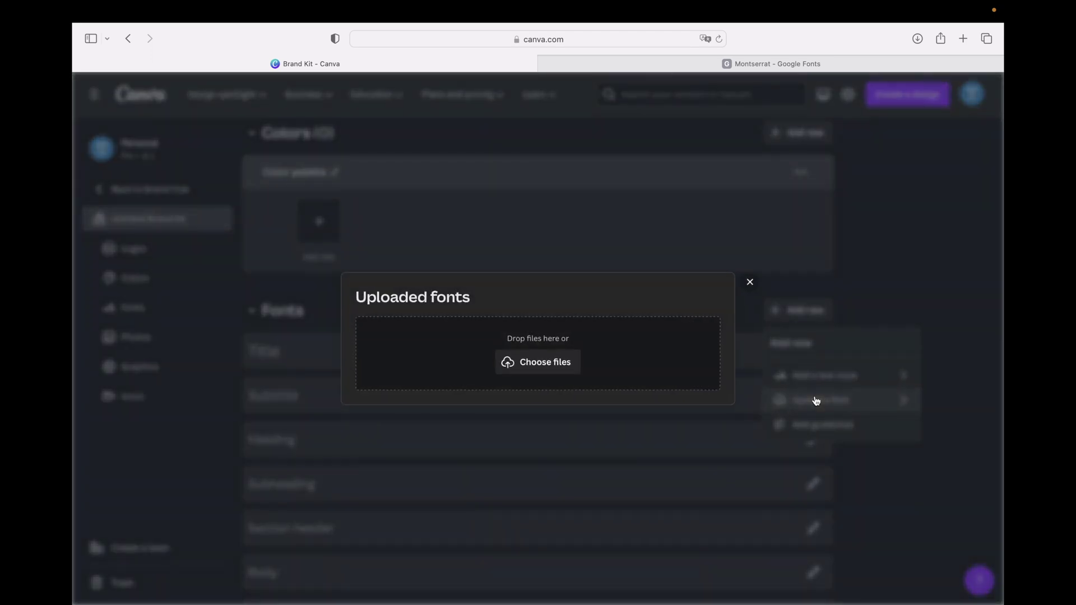
click(561, 364)
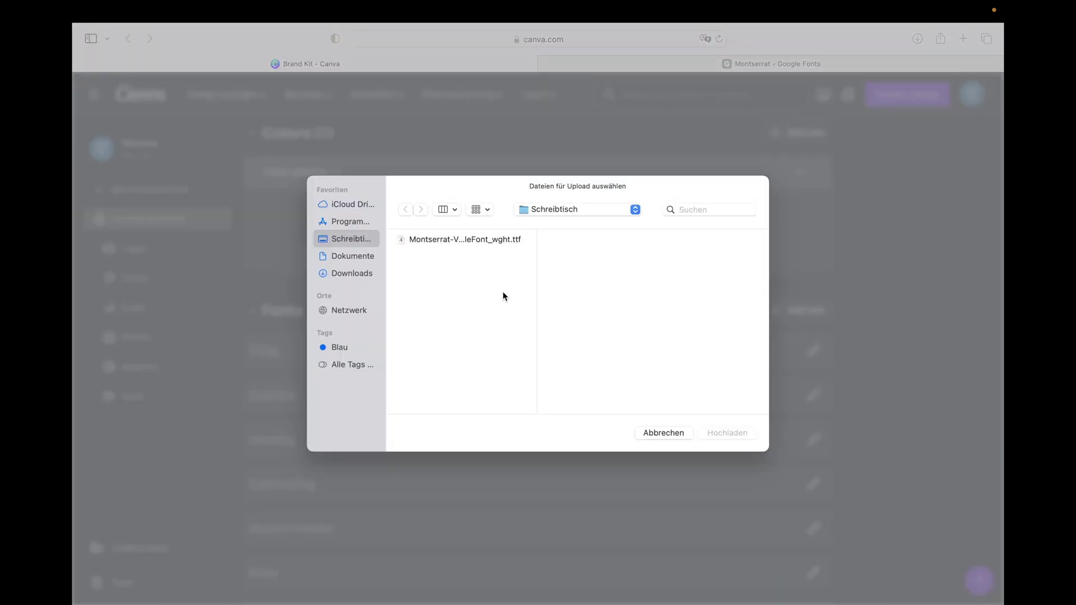
click(478, 243)
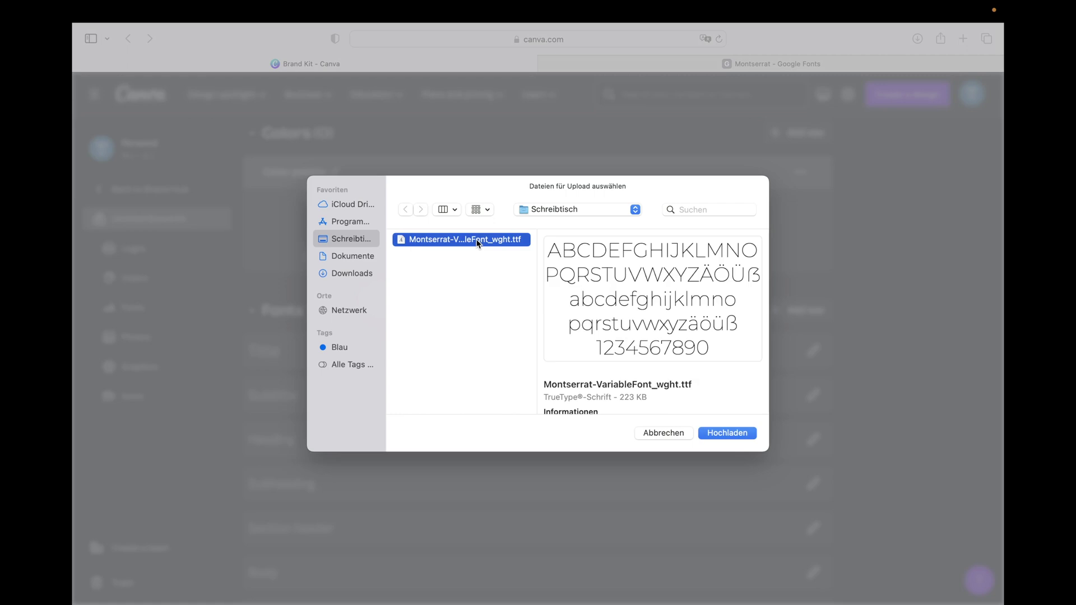
double_click(478, 240)
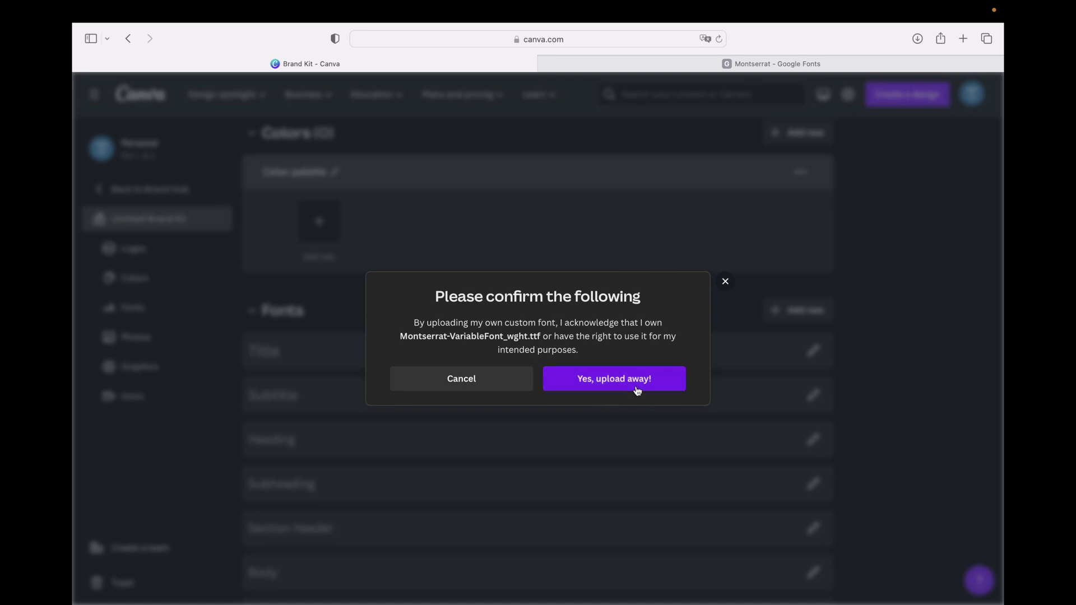
click(613, 387)
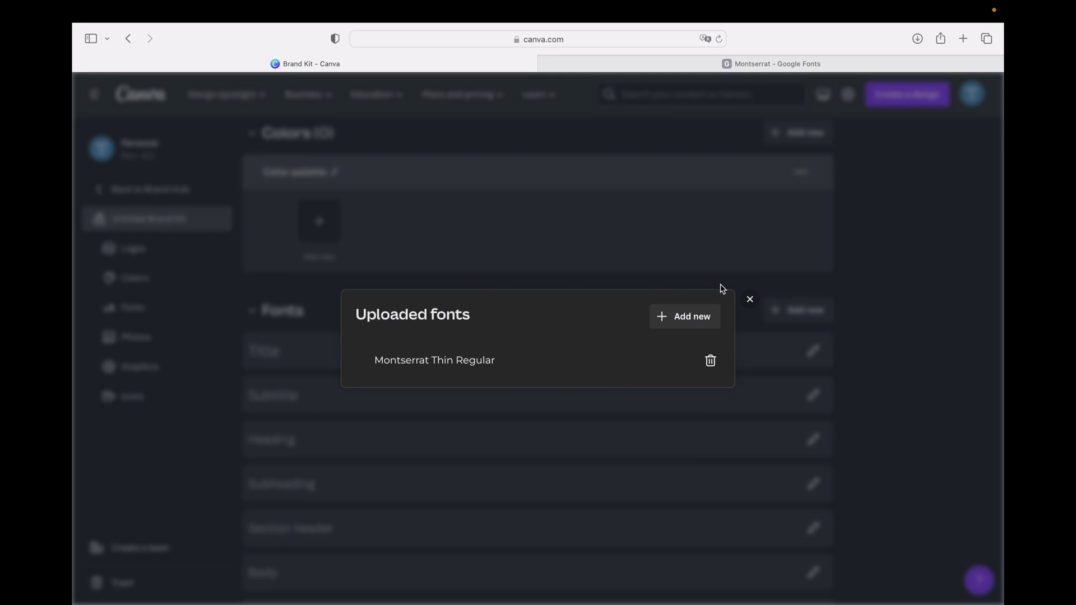
click(754, 302)
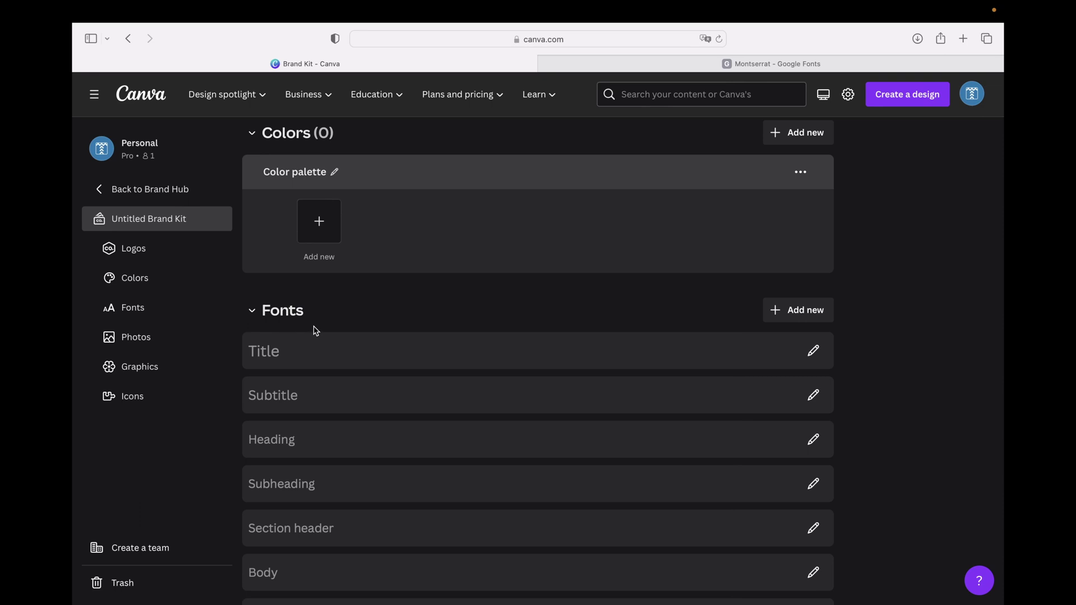
Step: Replace the sample text of the brand kit's Title style with MONTSERRAT
click(279, 358)
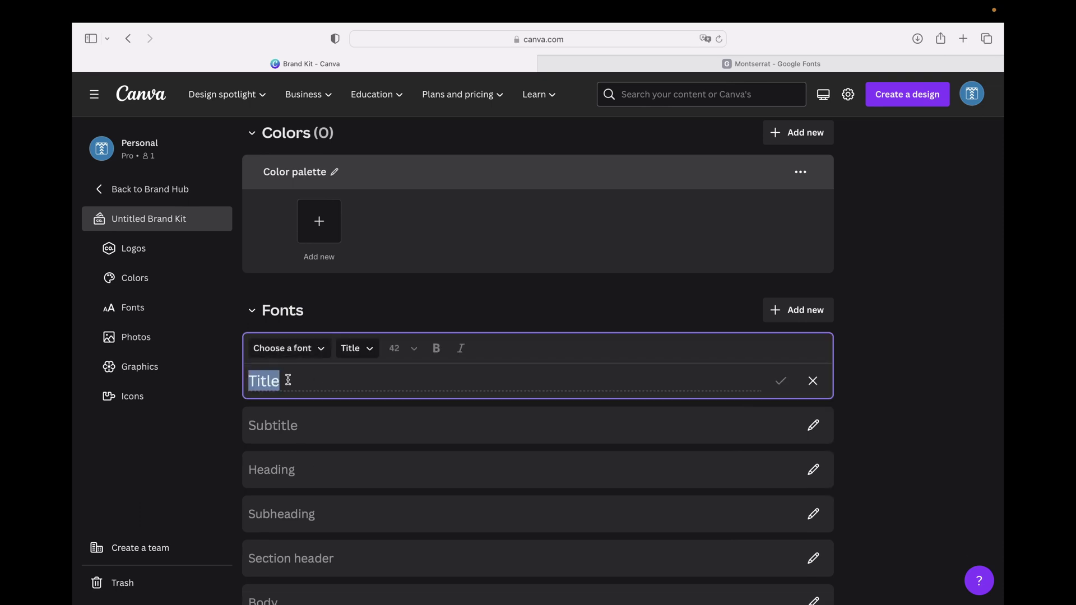
text(NEW FONT)
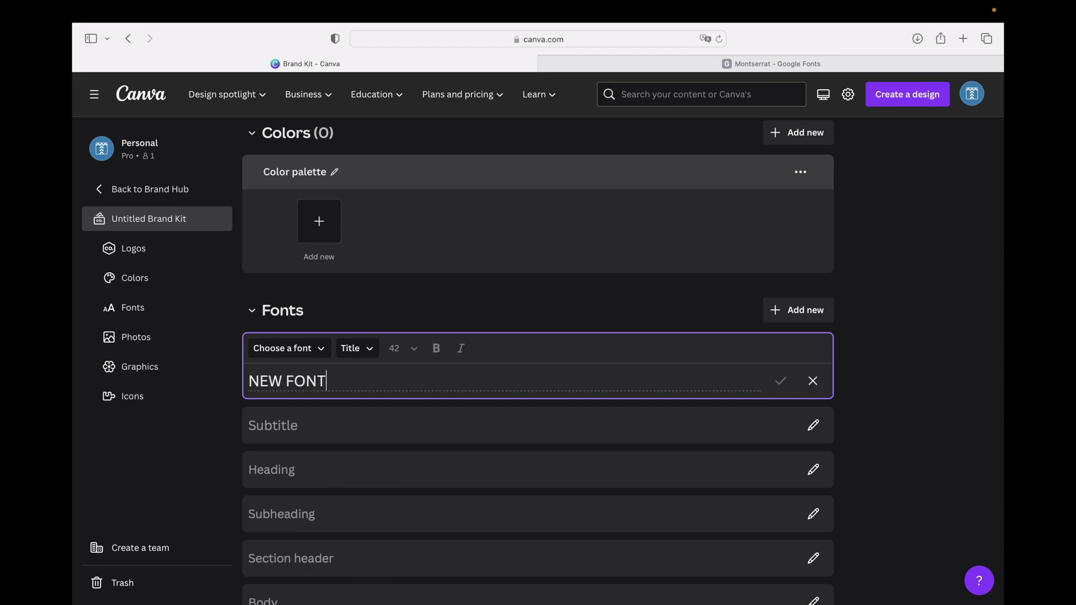
key(BackSpace)
key(BackSpace)
key(BackSpace)
key(BackSpace)
key(BackSpace)
key(BackSpace)
key(BackSpace)
key(BackSpace)
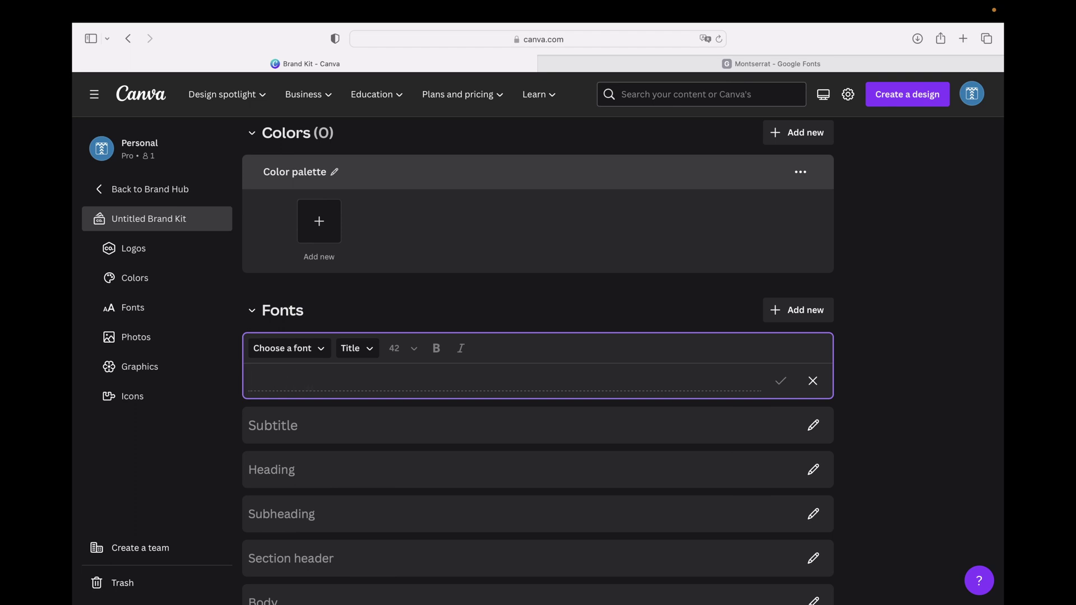
text(MONTSERRAT)
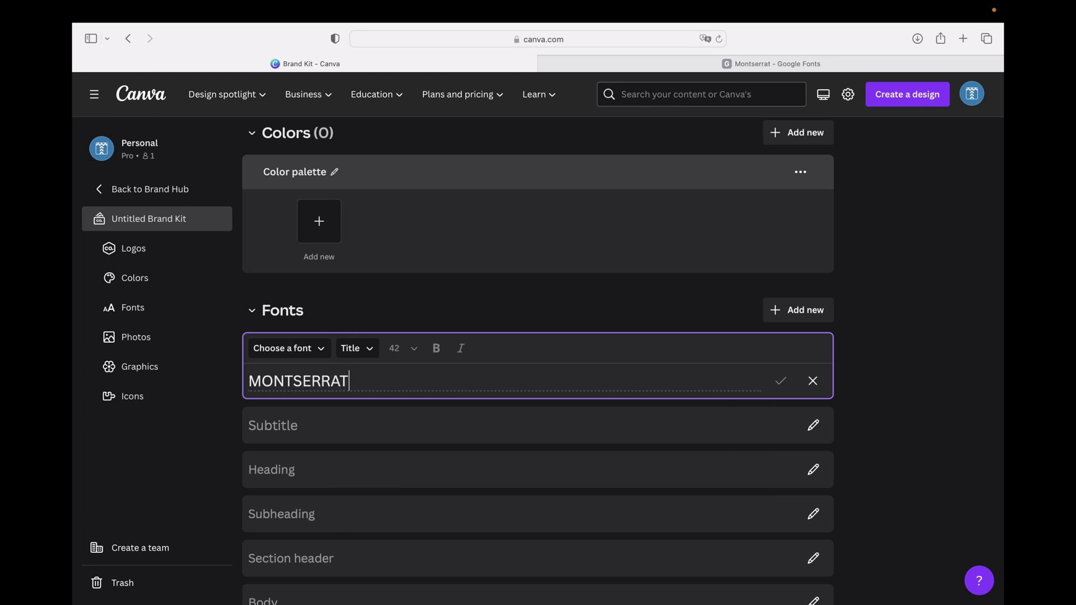
Step: Assign the uploaded Montserrat Thin Regular font to the Title style and save the style
click(278, 349)
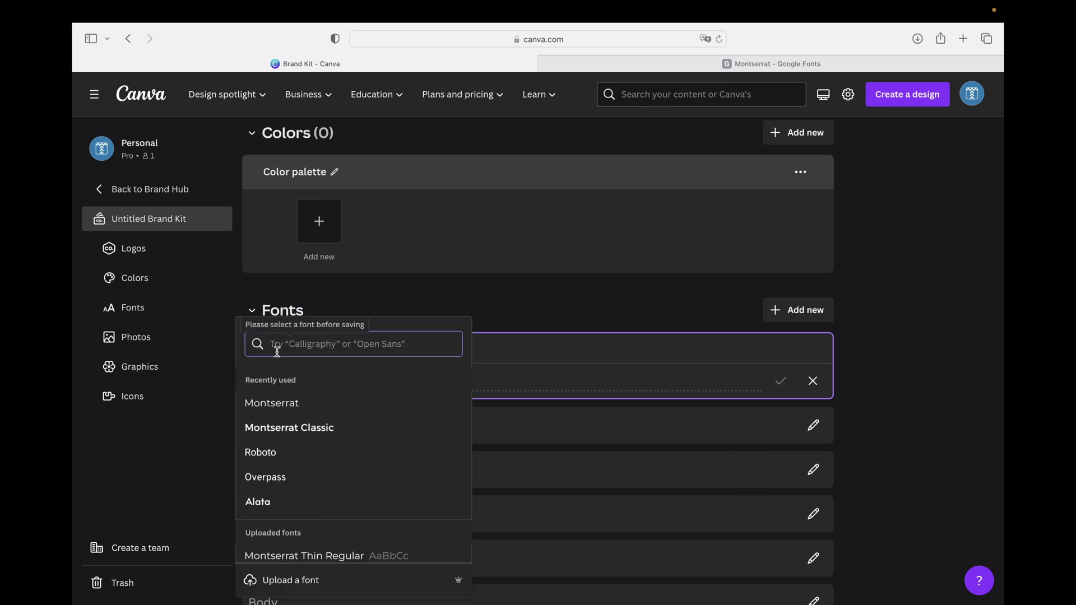
scroll(327, 389, down, 2)
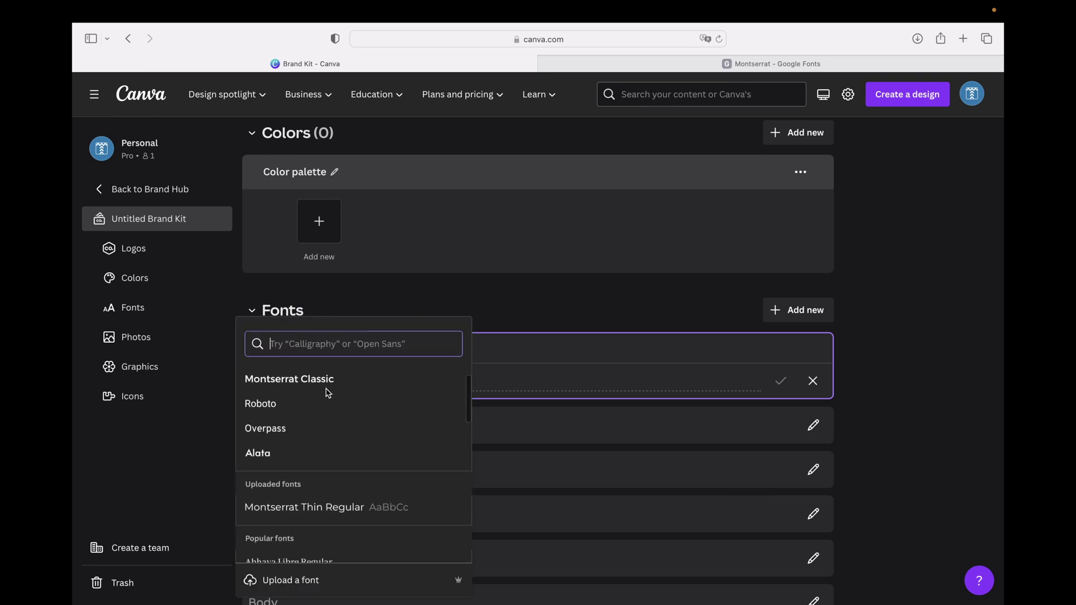
click(288, 509)
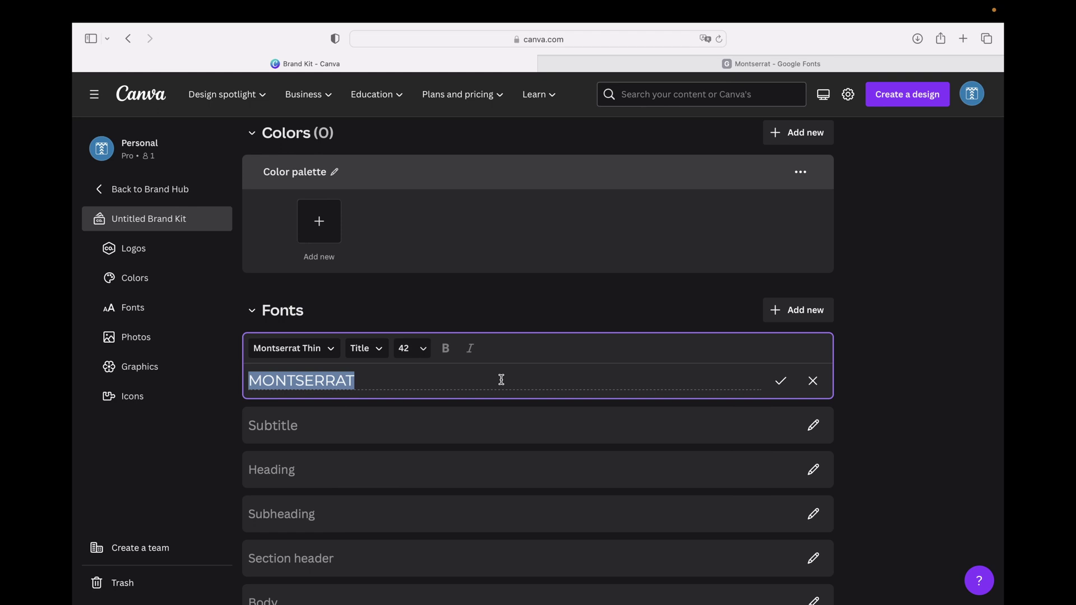
click(781, 381)
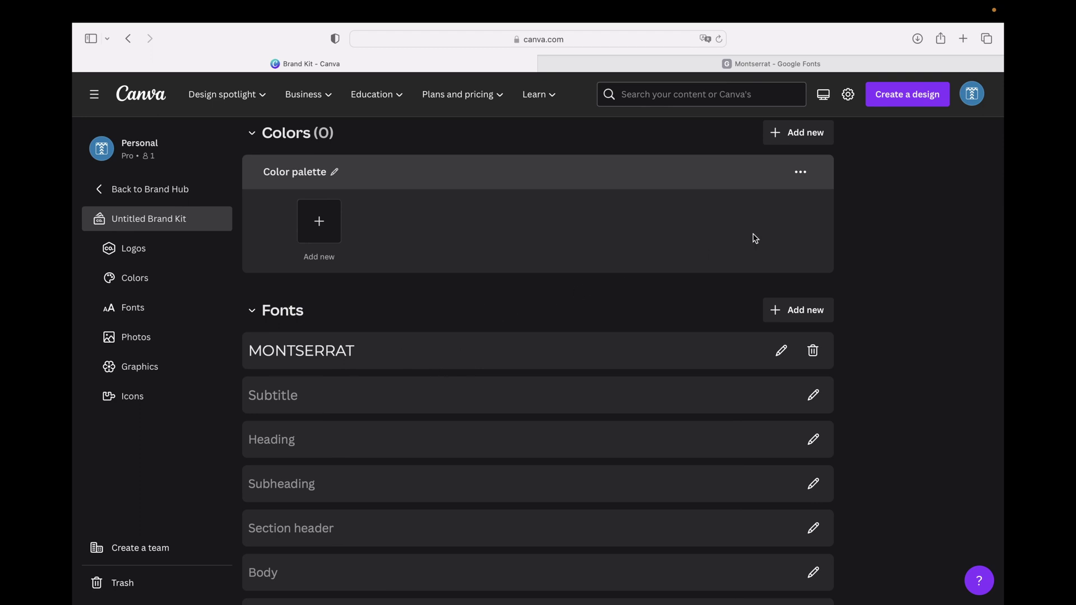
Step: Create a blank Logo design and view the brand kit's fonts inside it
click(917, 105)
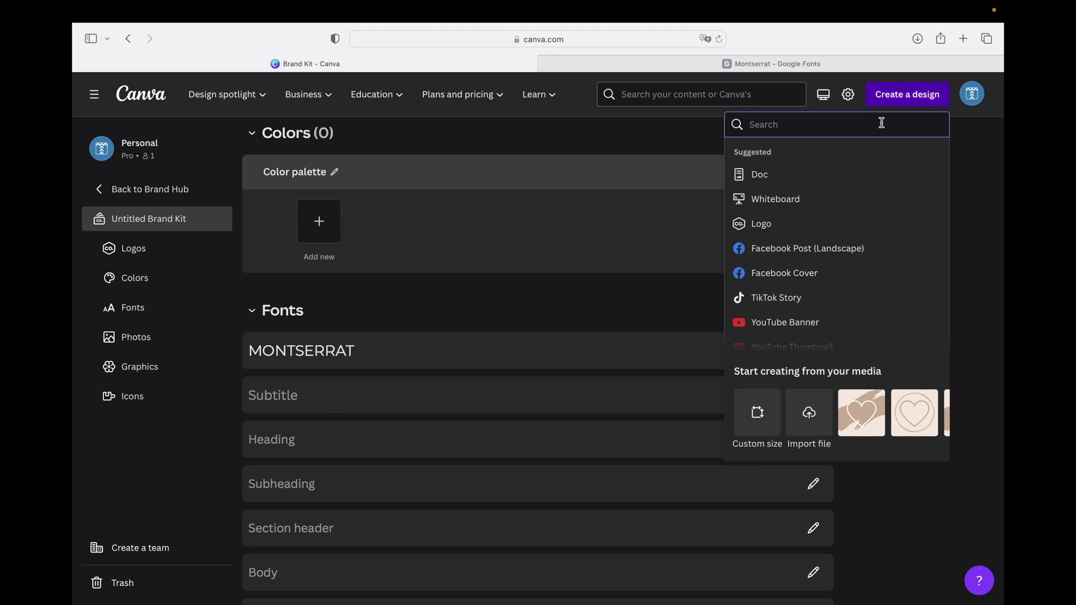
click(807, 224)
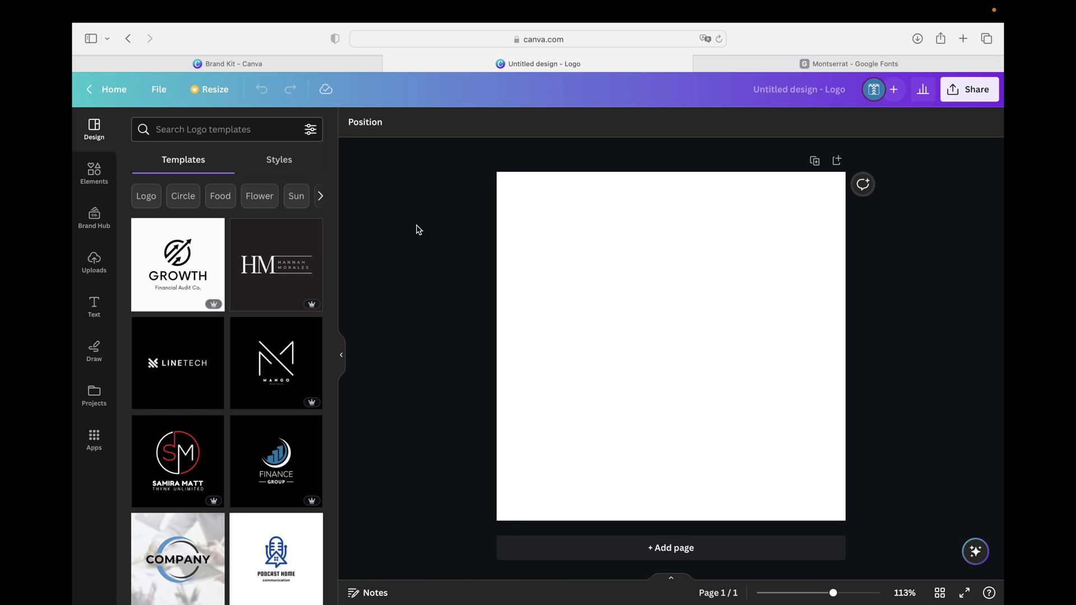
scroll(252, 233, down, 1)
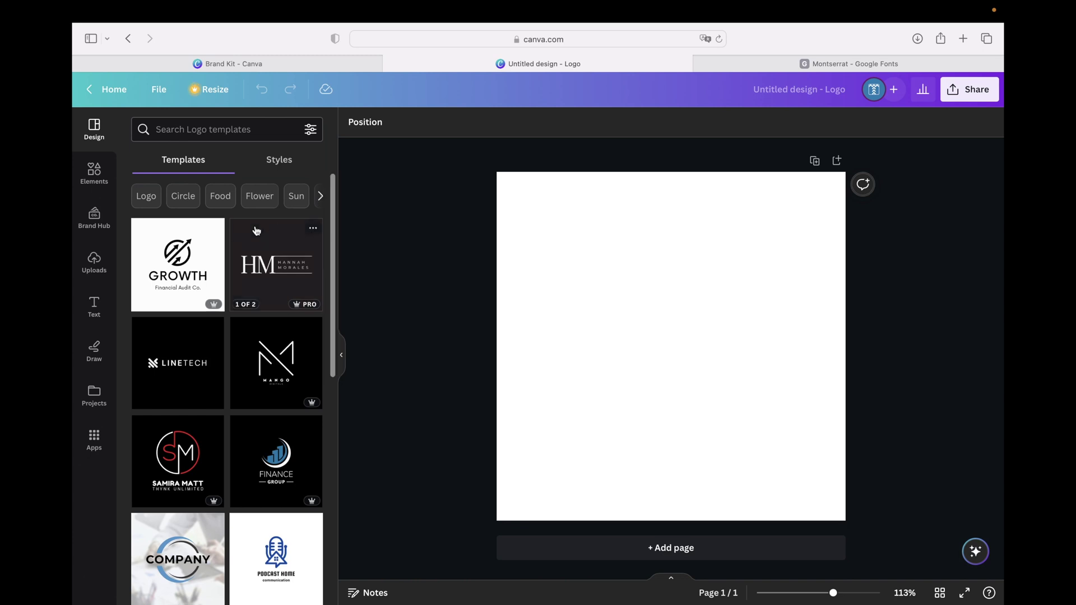
click(95, 215)
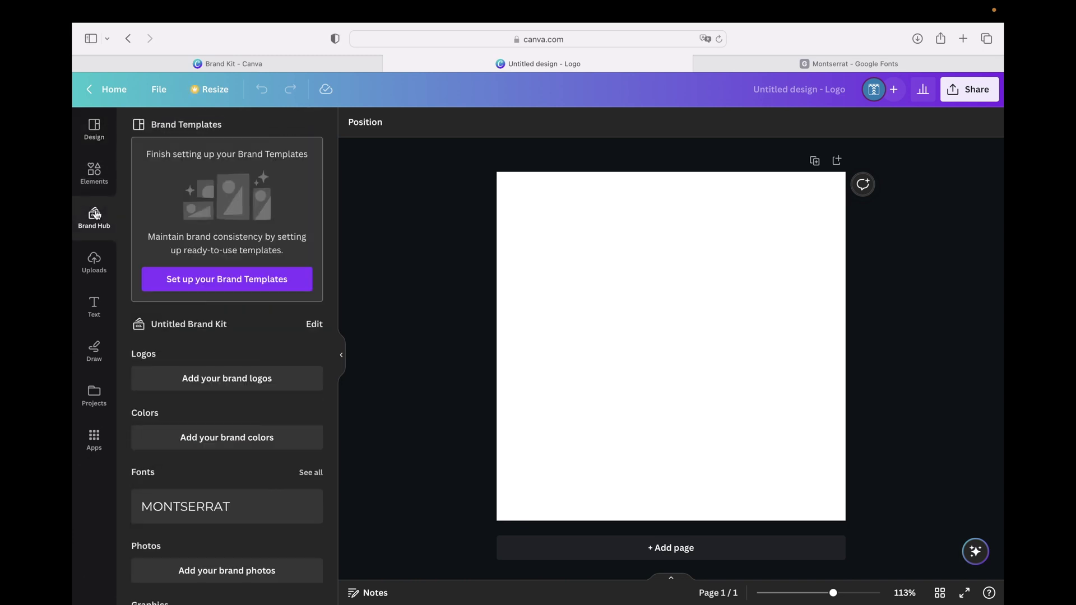
scroll(233, 413, down, 1)
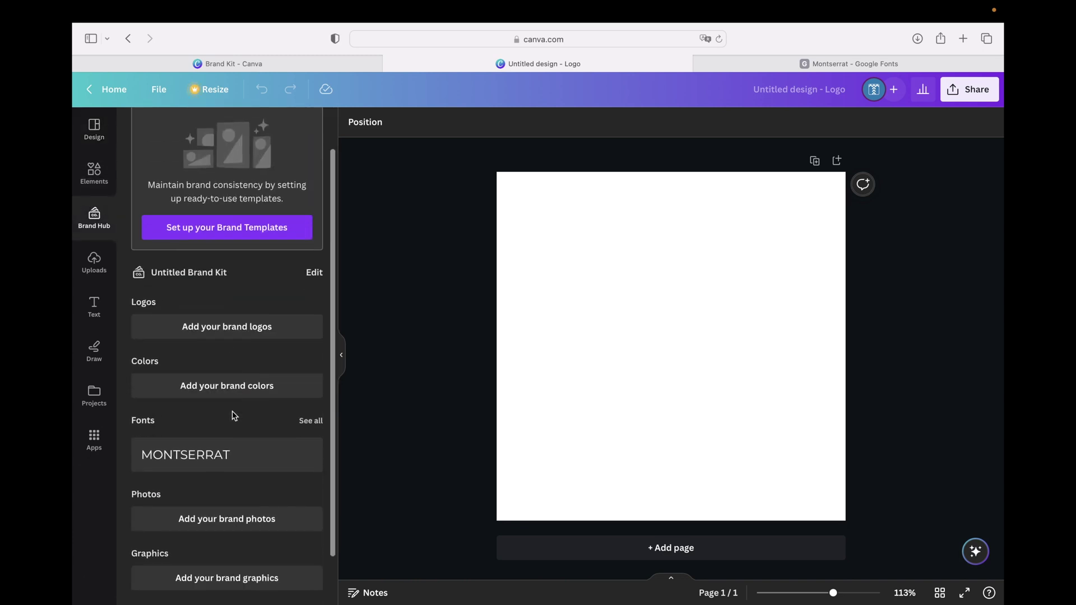
Step: Add text in the brand kit's MONTSERRAT style to the page and change its wording to NEW FONT
click(100, 305)
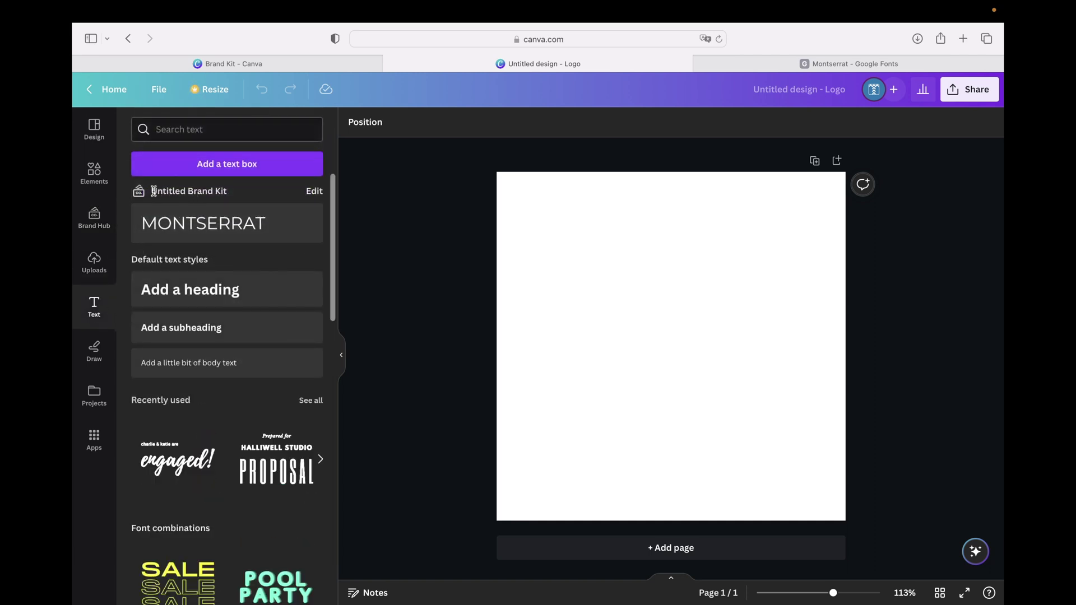
click(199, 227)
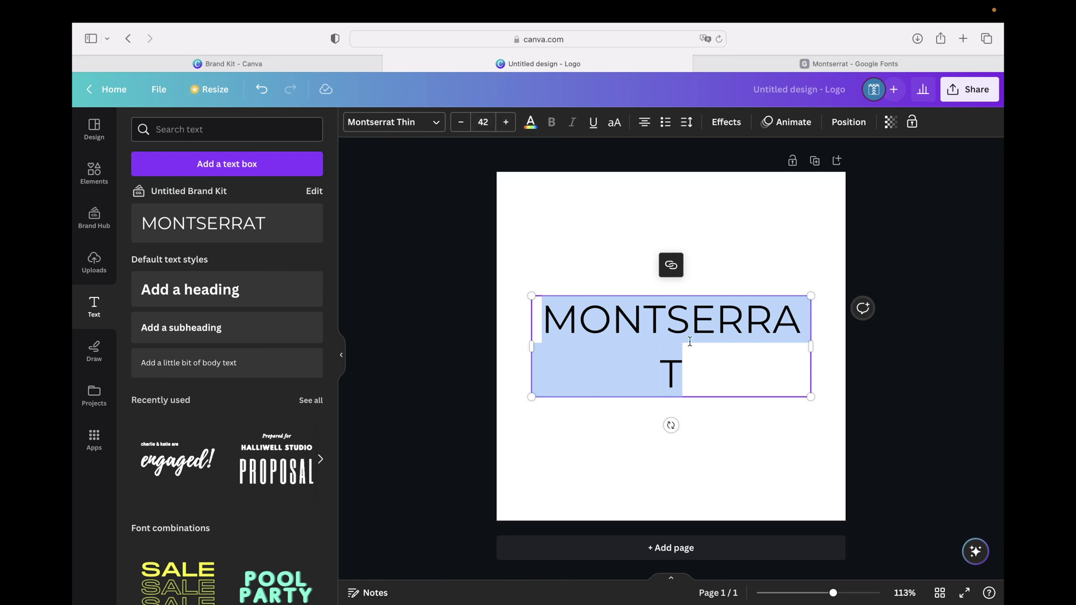
text(HELLO)
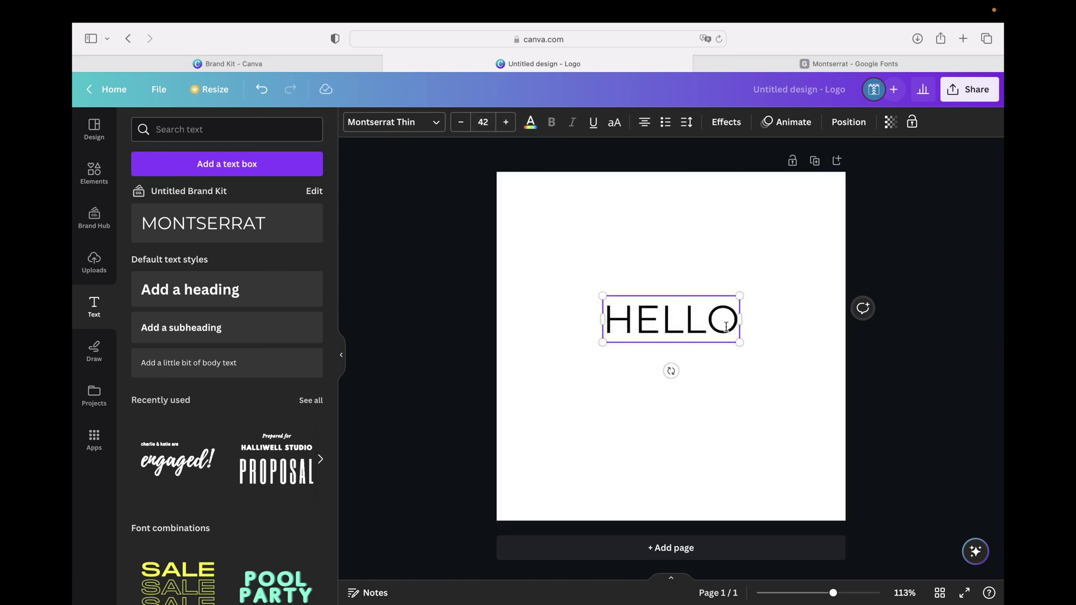
key(BackSpace)
key(BackSpace)
key(BackSpace)
key(BackSpace)
key(BackSpace)
text(NEW FON)
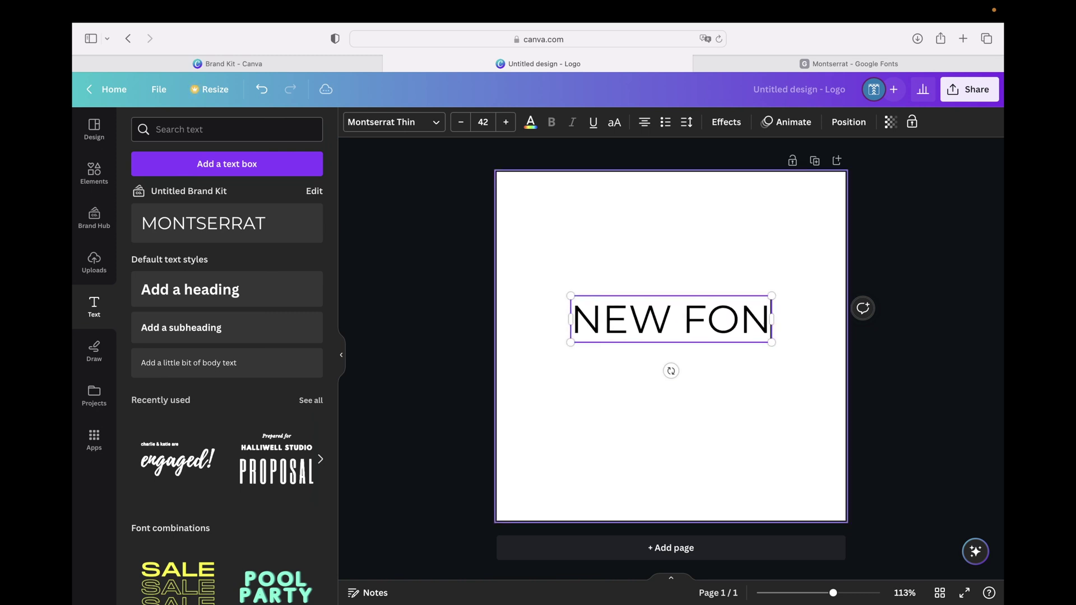
text(T)
click(936, 332)
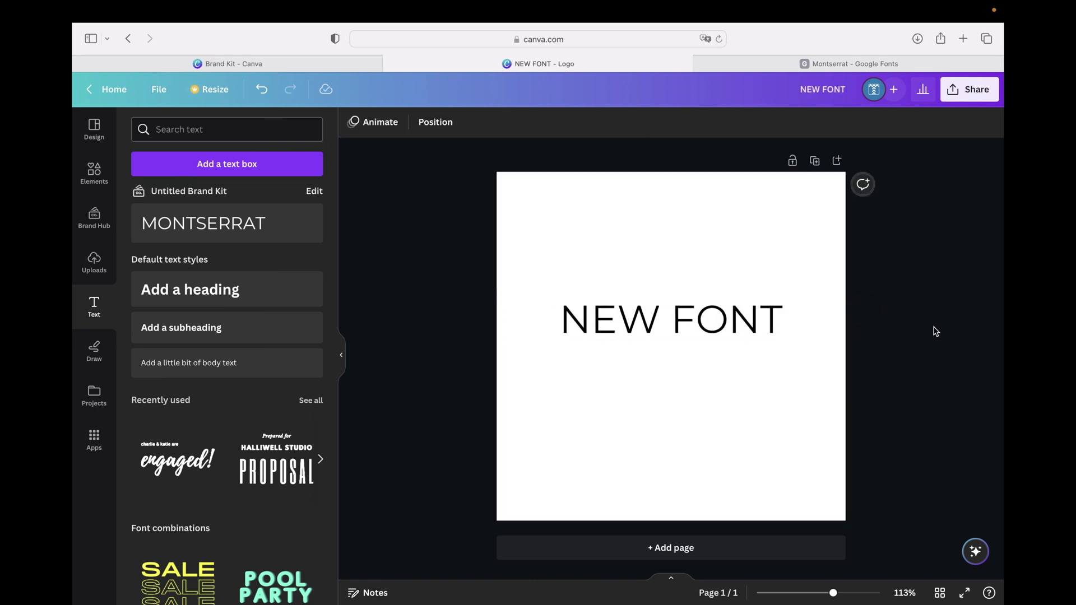